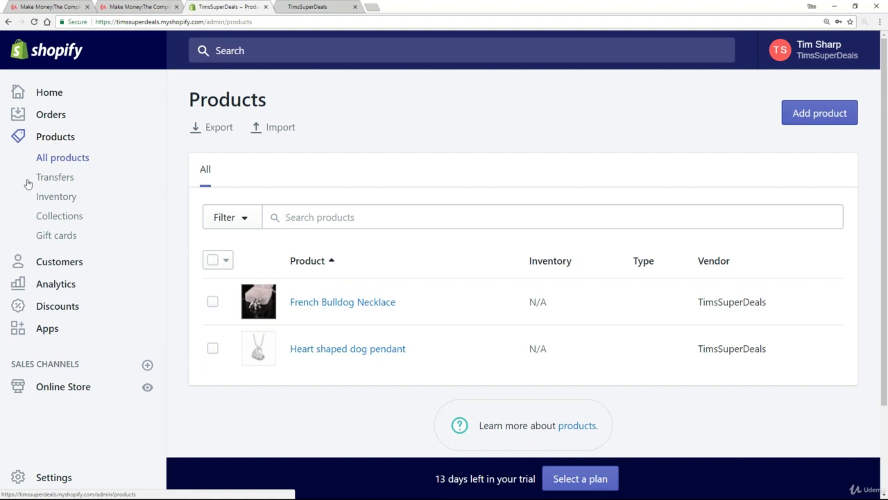
Open the Collections page under Products, which lists only the Home page collection
click(49, 221)
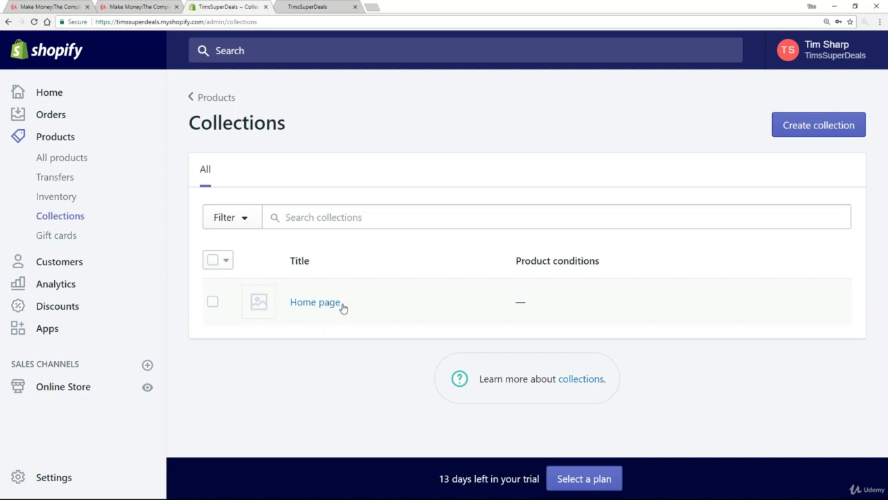
Create a 'Necklaces' collection set to Manually select products and save it
click(806, 131)
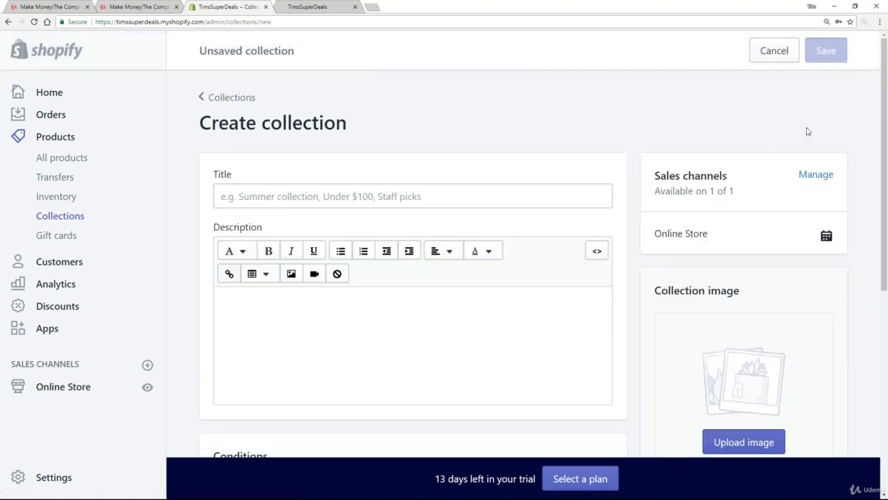
click(325, 196)
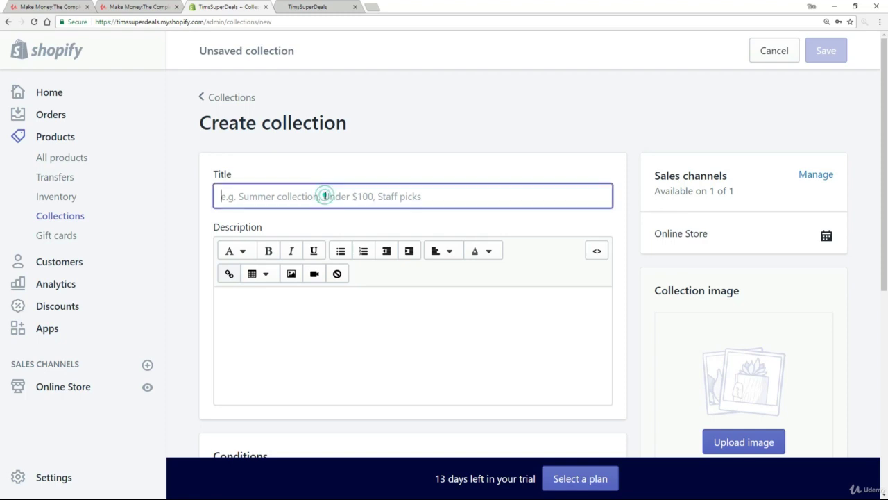
text(Necklaces)
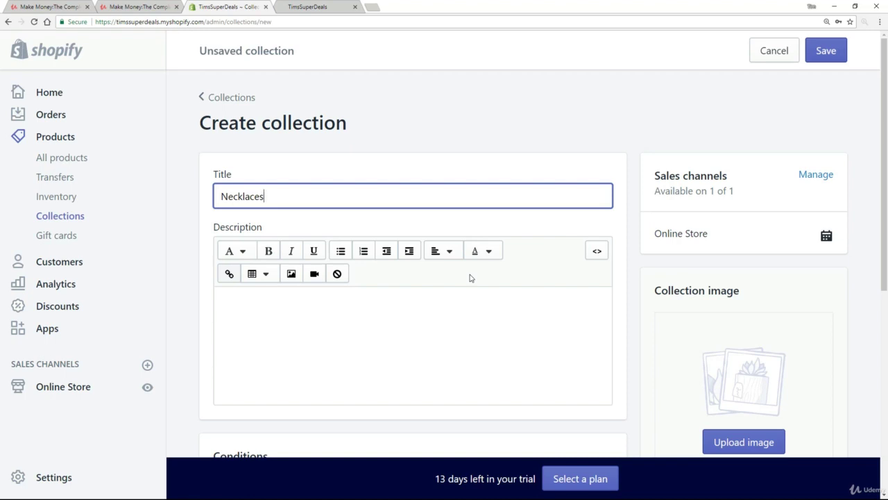
scroll(468, 279, down, 1)
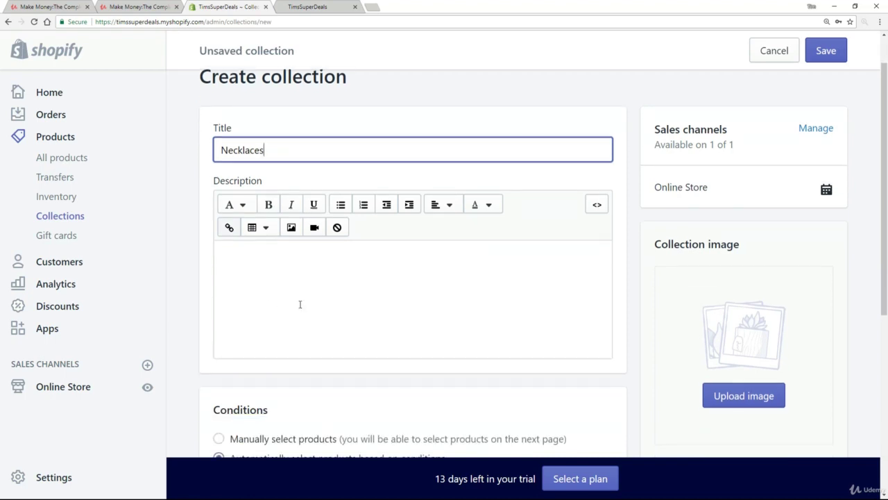
scroll(458, 299, down, 5)
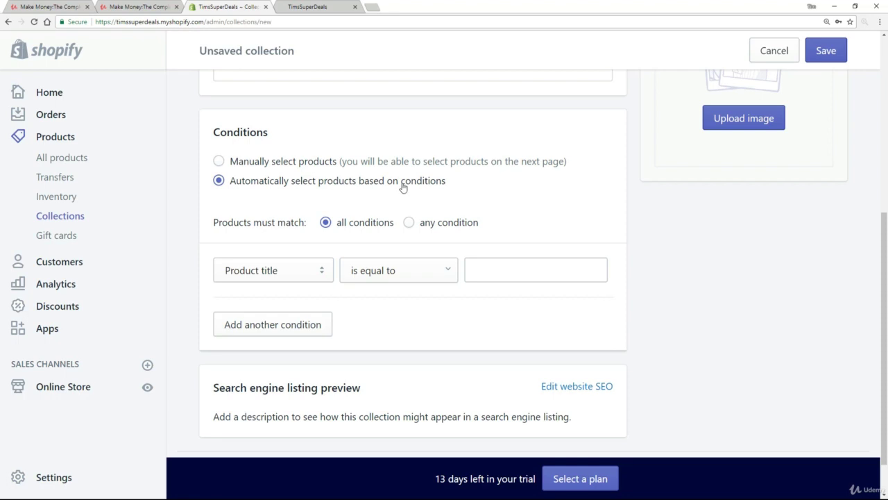
click(218, 161)
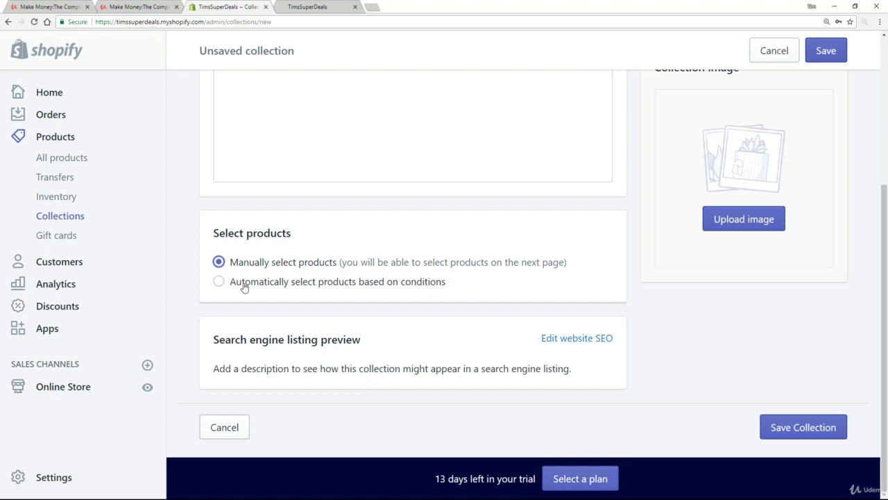
click(798, 427)
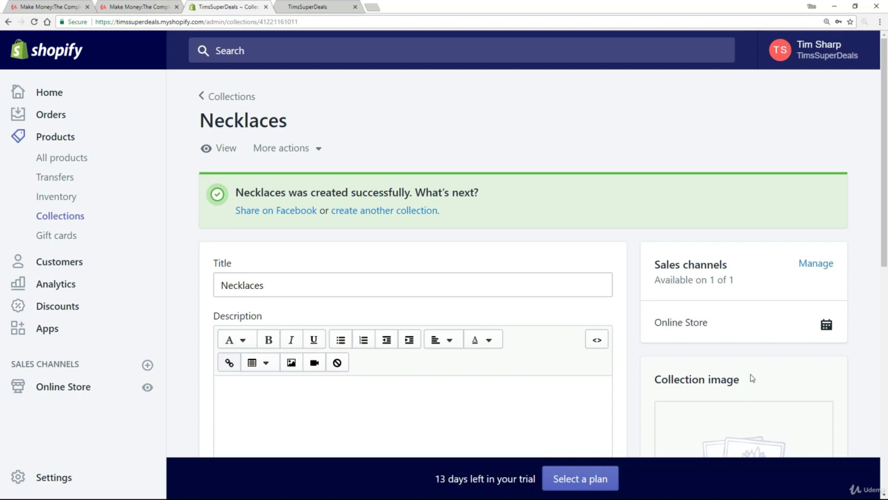
Create a 'French Bulldogs' collection with manual product selection and save it
click(61, 216)
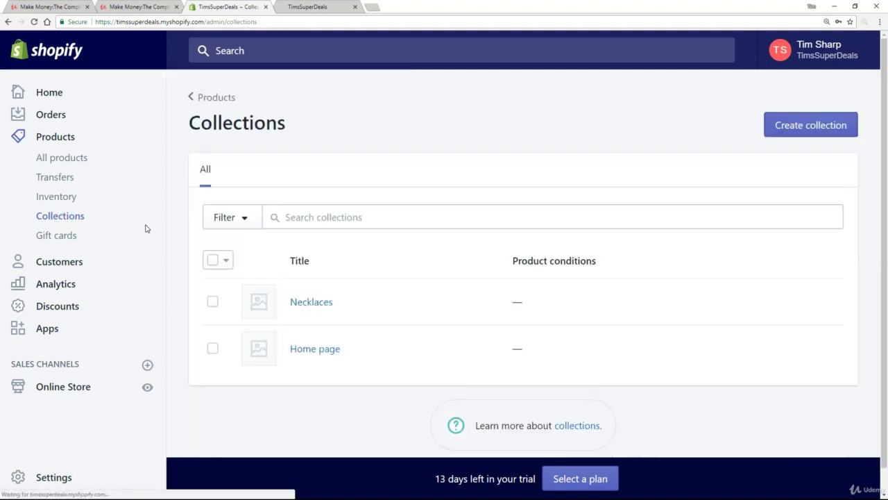
click(820, 125)
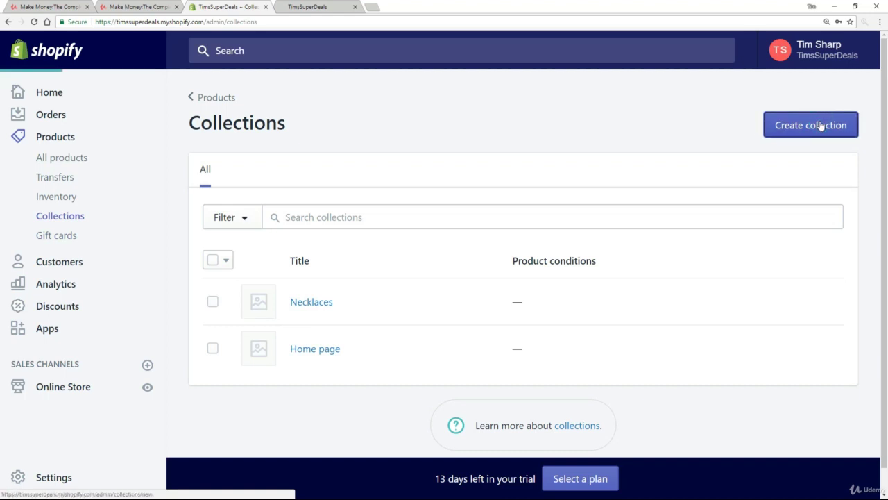
click(327, 199)
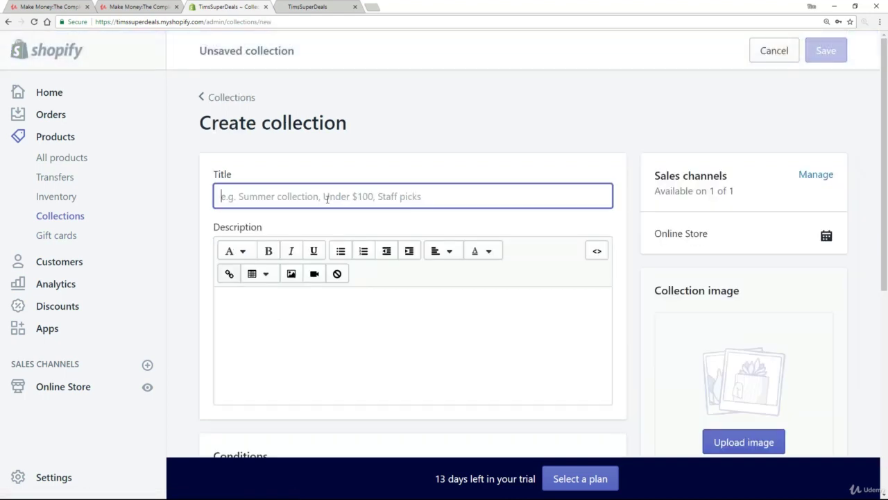
text(Frenc)
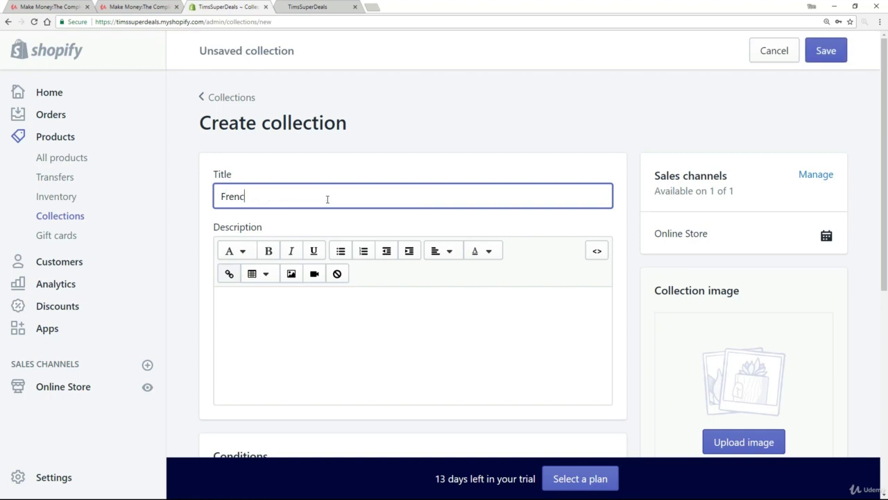
text(h Bulldogs)
scroll(879, 167, down, 1)
scroll(885, 256, down, 3)
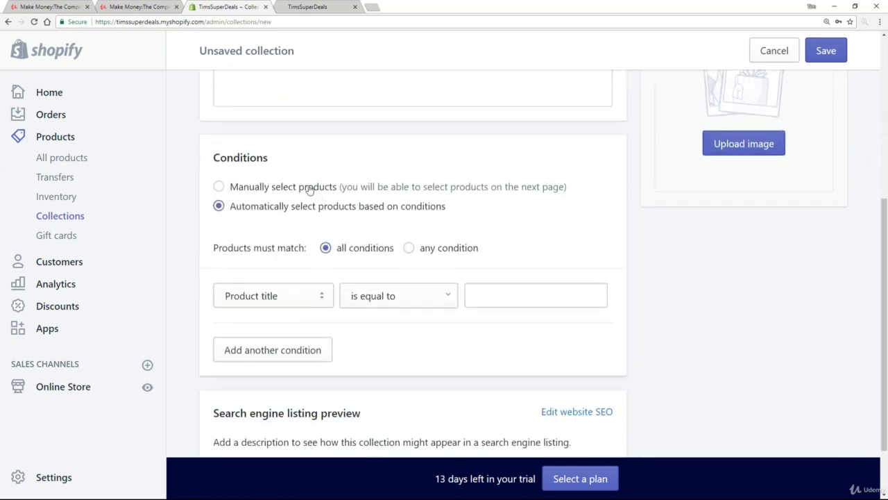
click(221, 187)
click(826, 52)
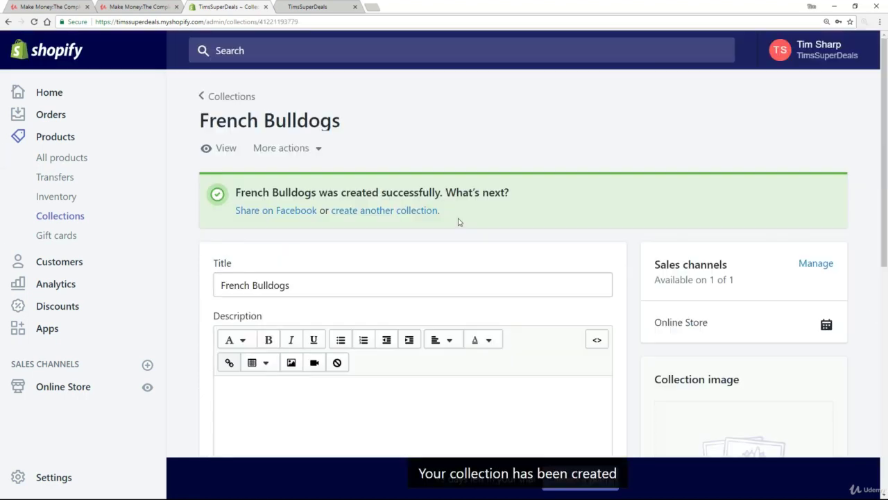
Open the French Bulldog Necklace product from All products
click(59, 215)
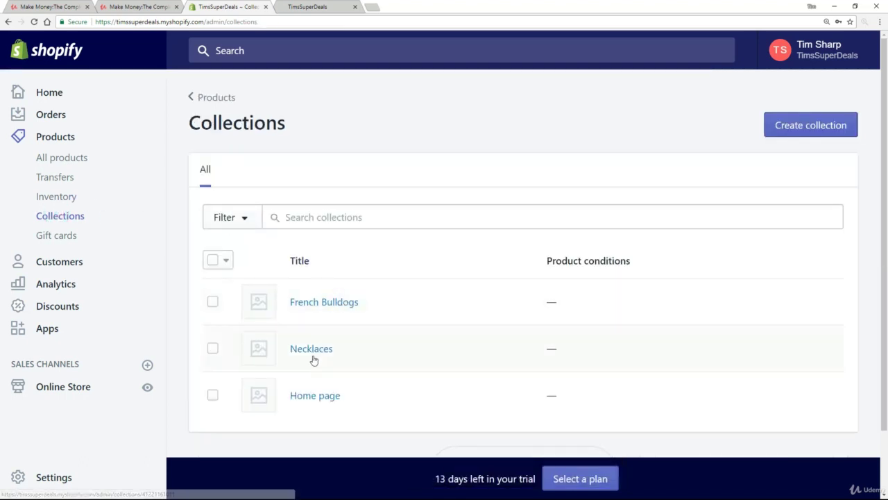
click(66, 157)
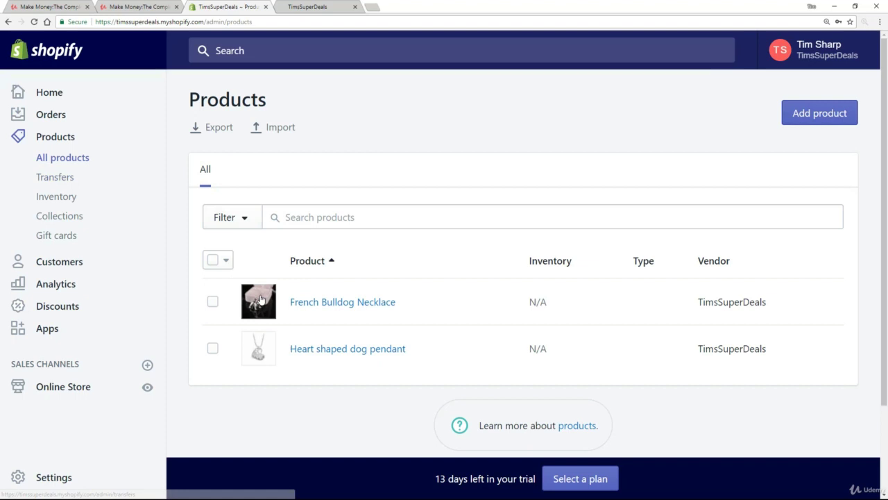
click(307, 308)
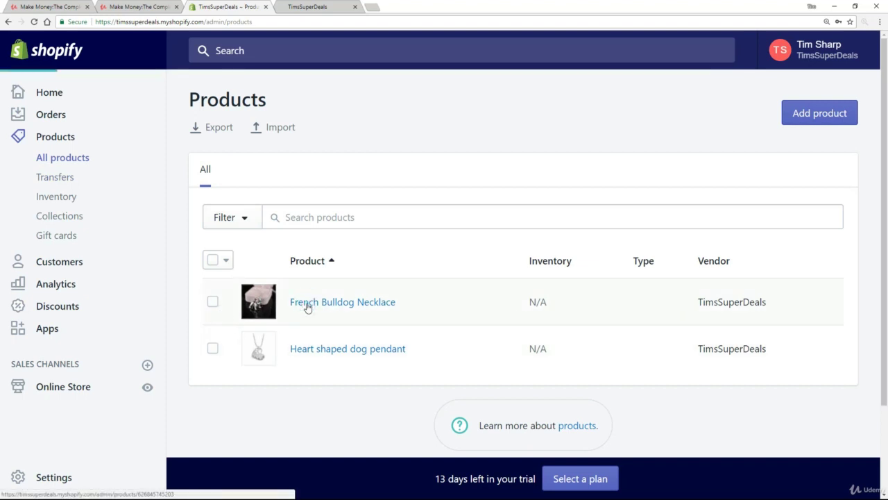
scroll(873, 238, down, 4)
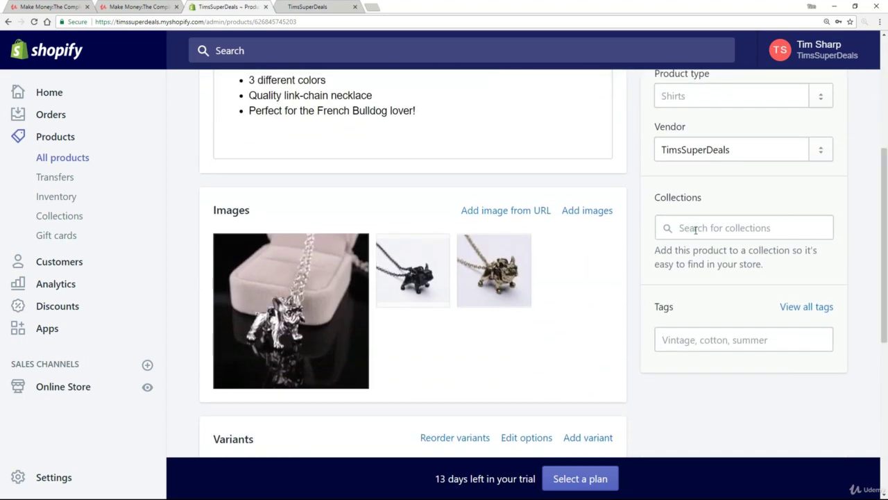
Add the necklace to the French Bulldogs and Necklaces collections and save it
click(696, 229)
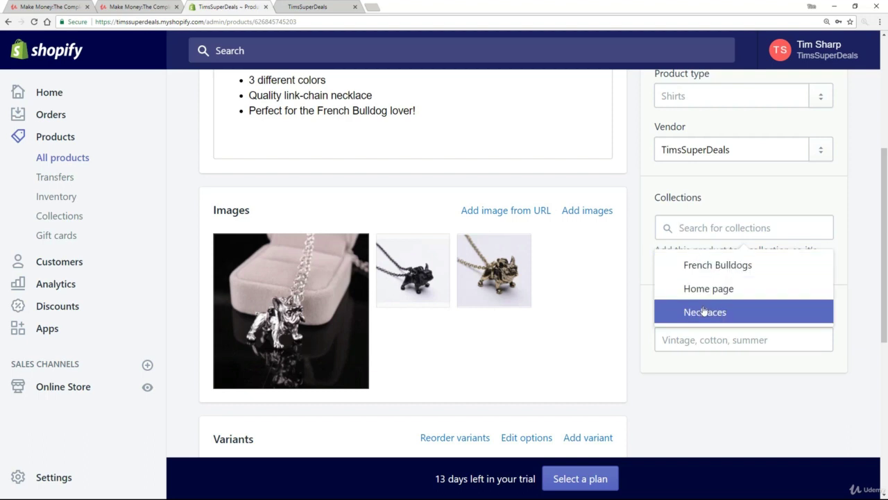
click(682, 269)
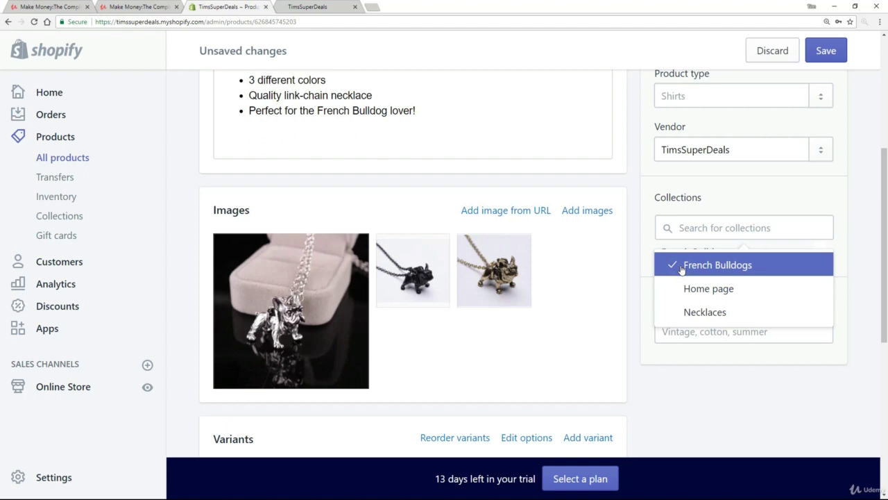
click(685, 316)
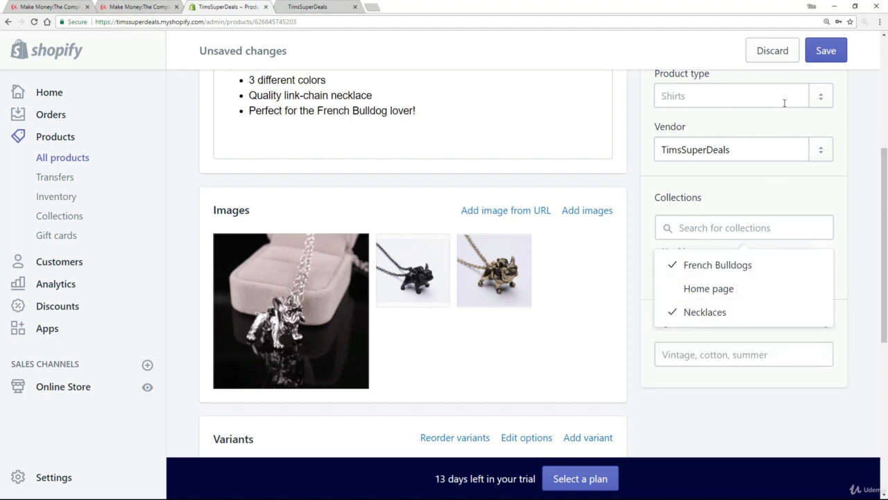
click(826, 51)
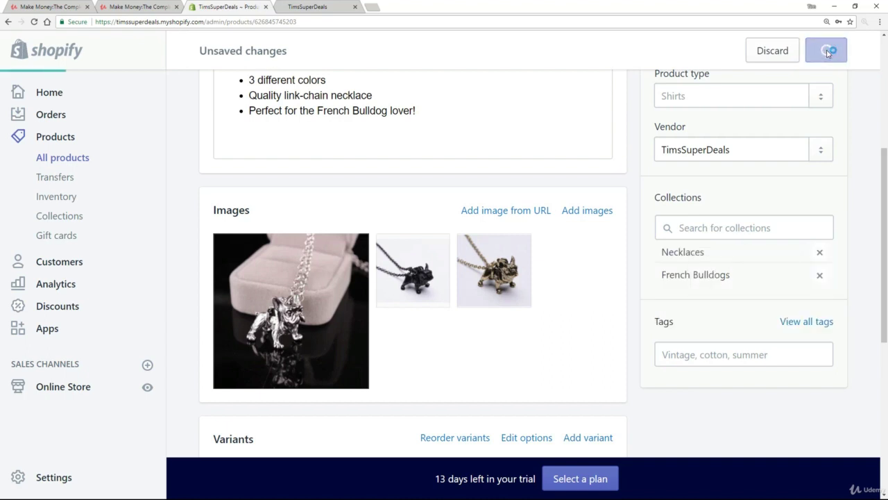
click(79, 159)
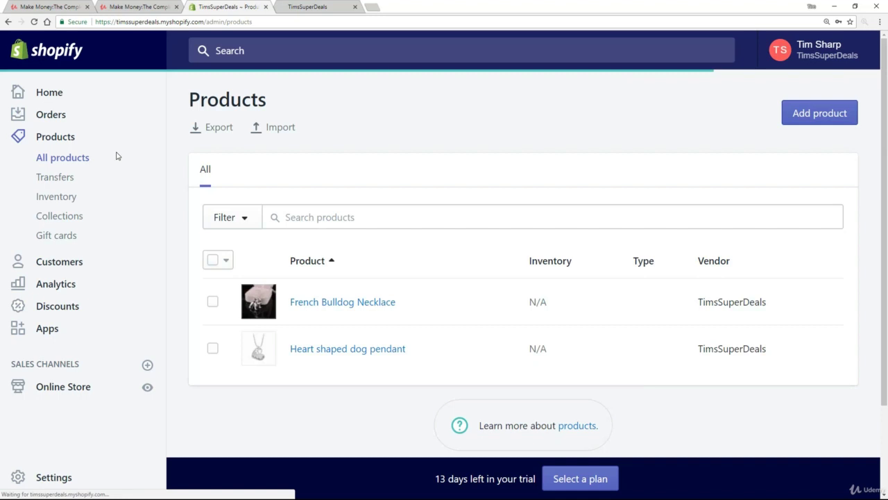
Move the Heart shaped dog pendant from Home page to Necklaces, save, and view the storefront
click(353, 354)
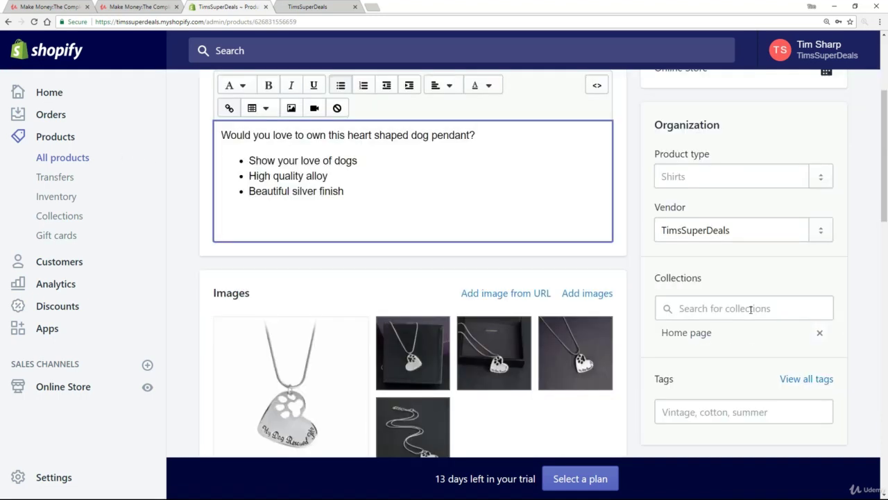
click(750, 310)
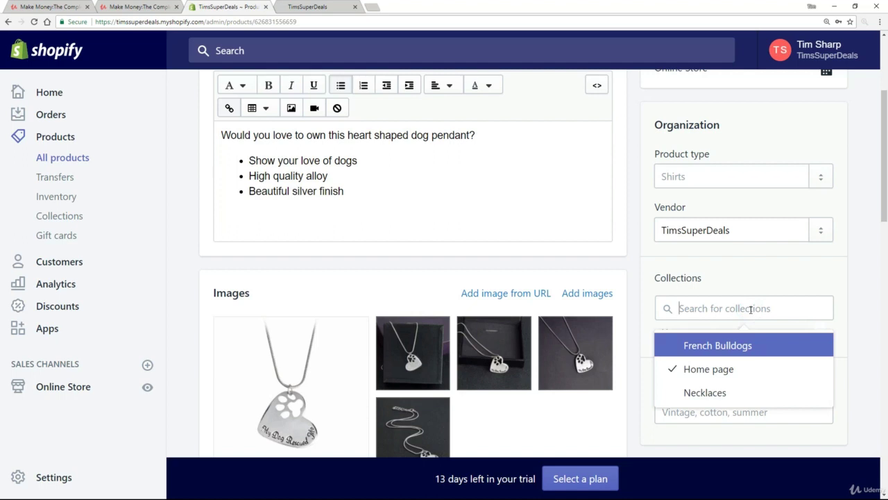
click(699, 394)
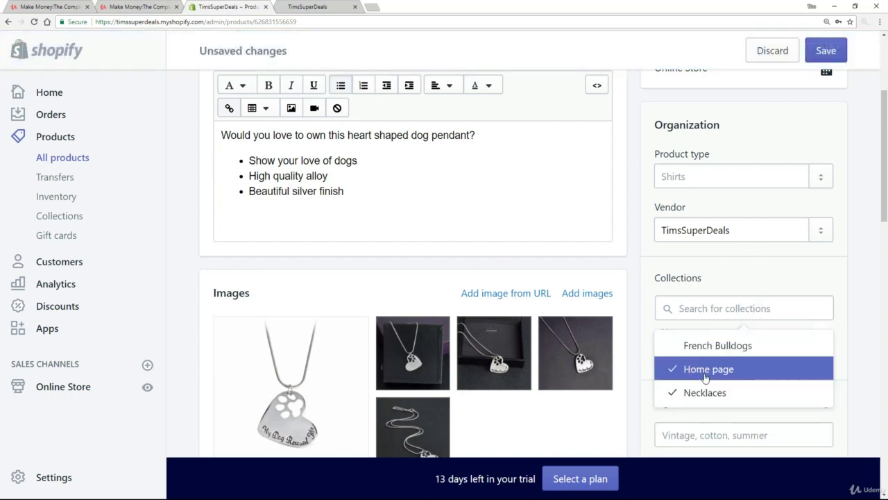
click(705, 375)
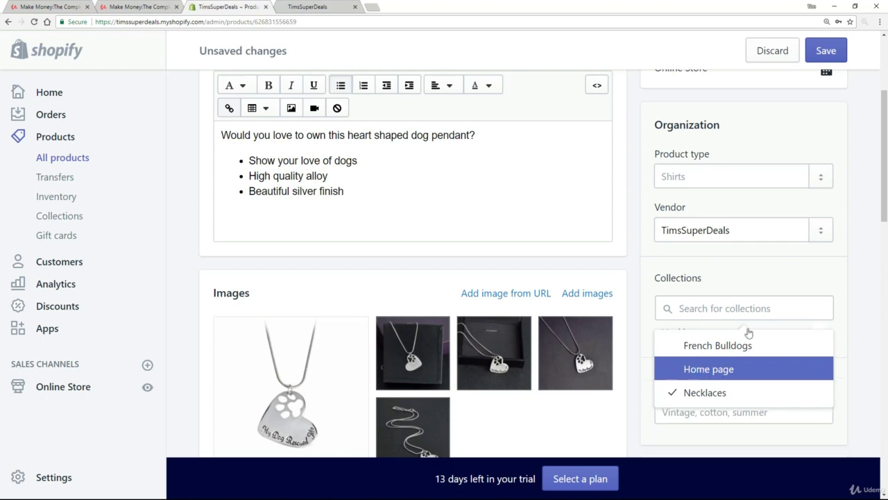
click(824, 51)
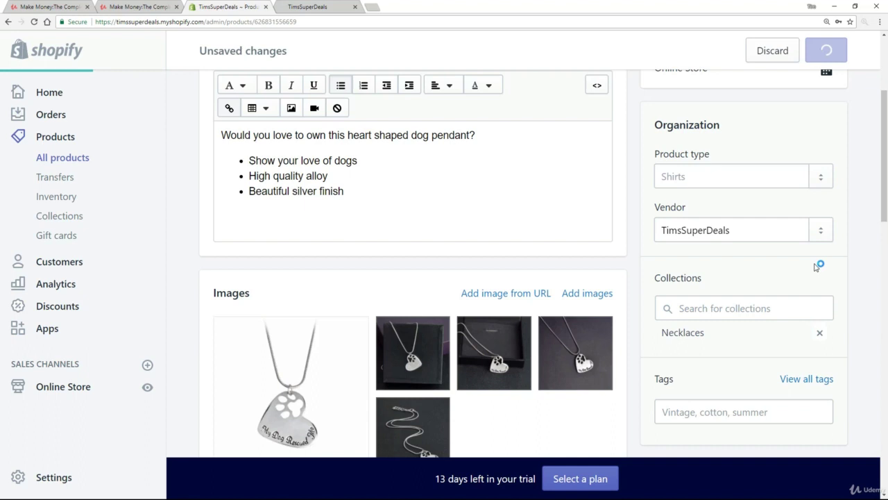
click(320, 6)
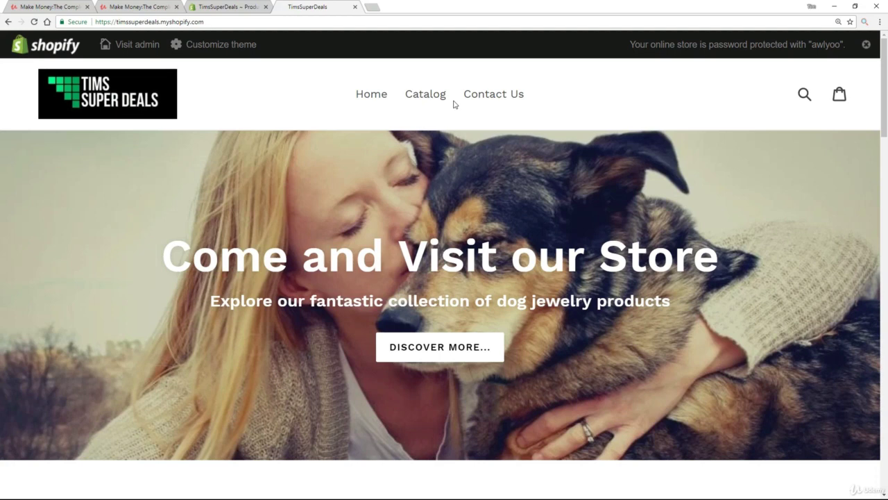
Open the Main menu under Online Store > Navigation in the admin
click(224, 8)
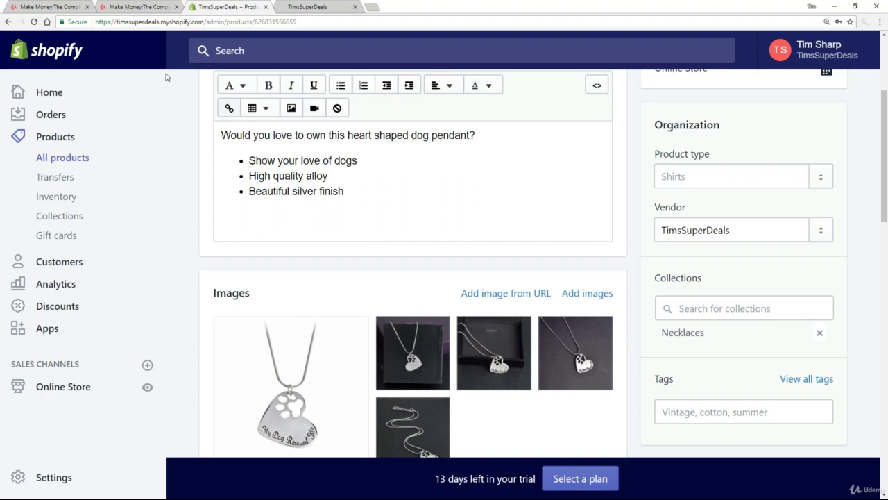
click(59, 386)
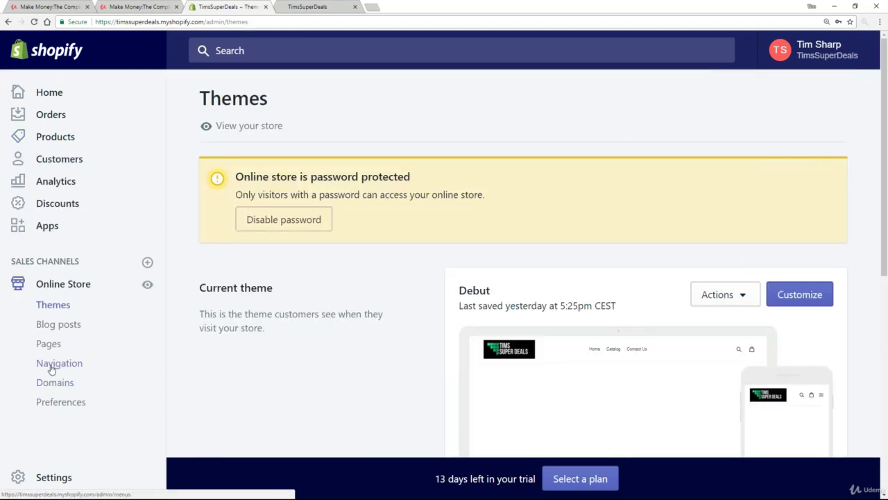
click(52, 364)
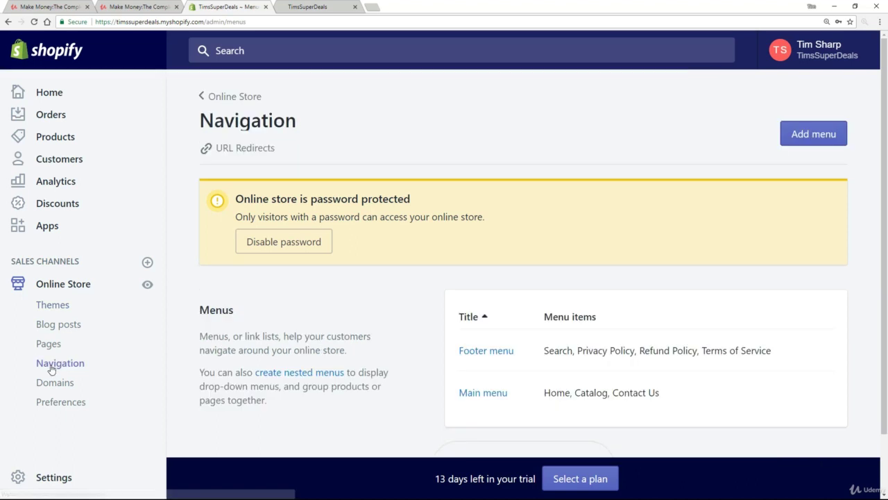
scroll(357, 299, down, 1)
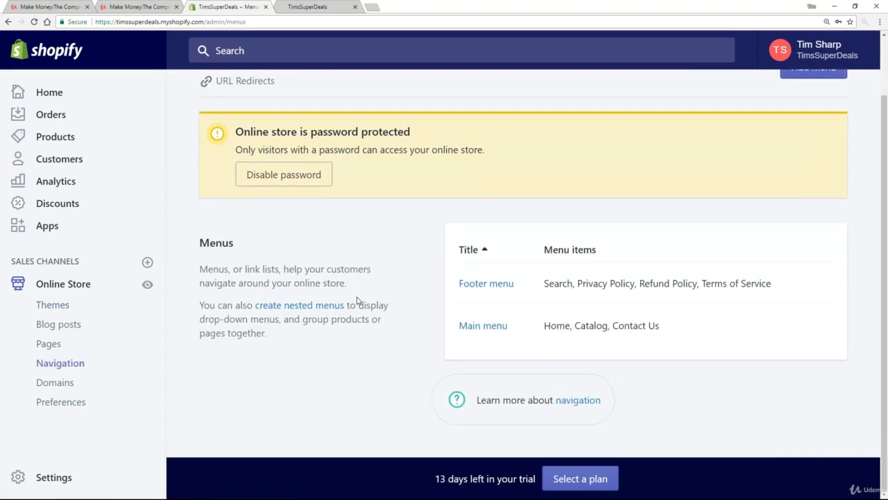
click(477, 326)
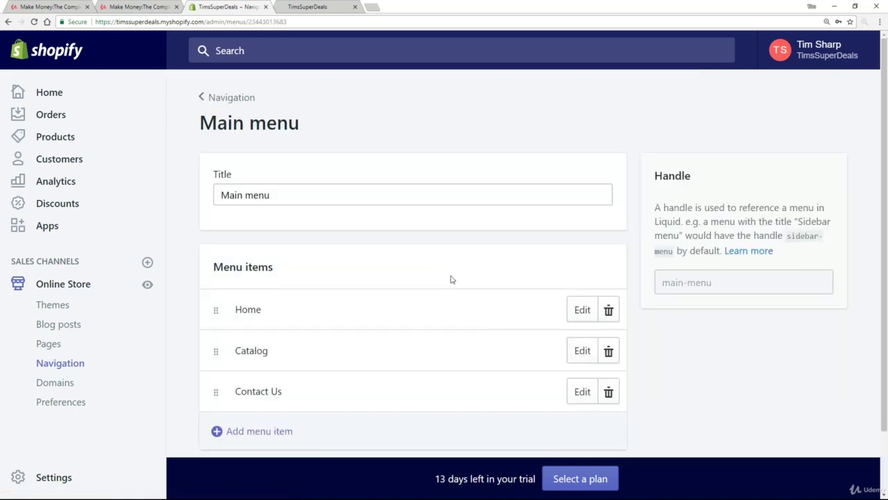
scroll(450, 278, down, 1)
Add a 'French Bulldog Lovers' menu item linked to Collections > French Bulldogs
click(256, 367)
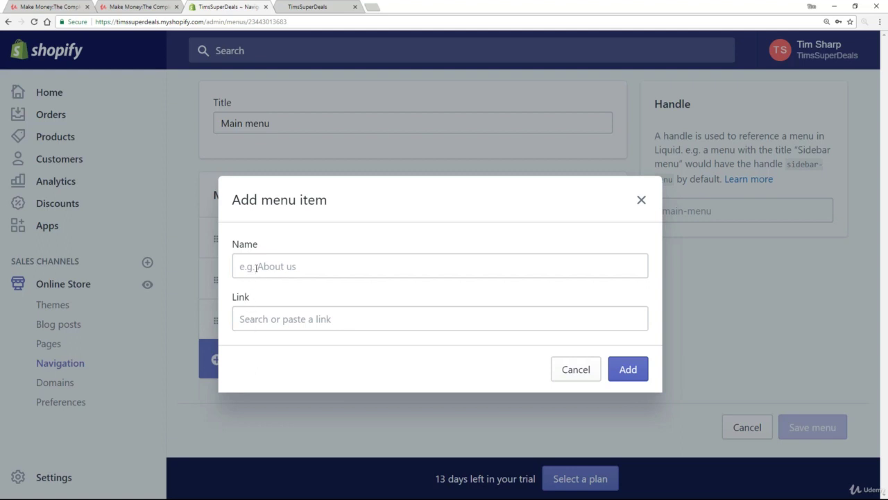
click(256, 267)
text(Fren)
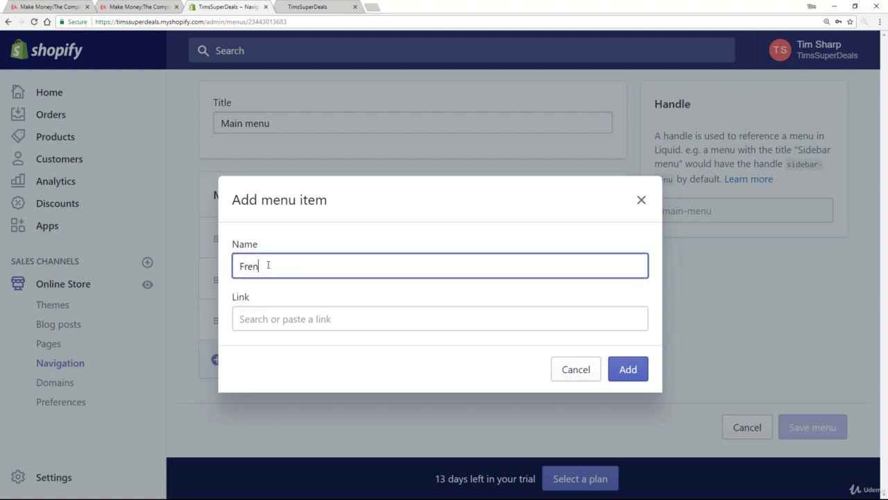
text(ch Bul)
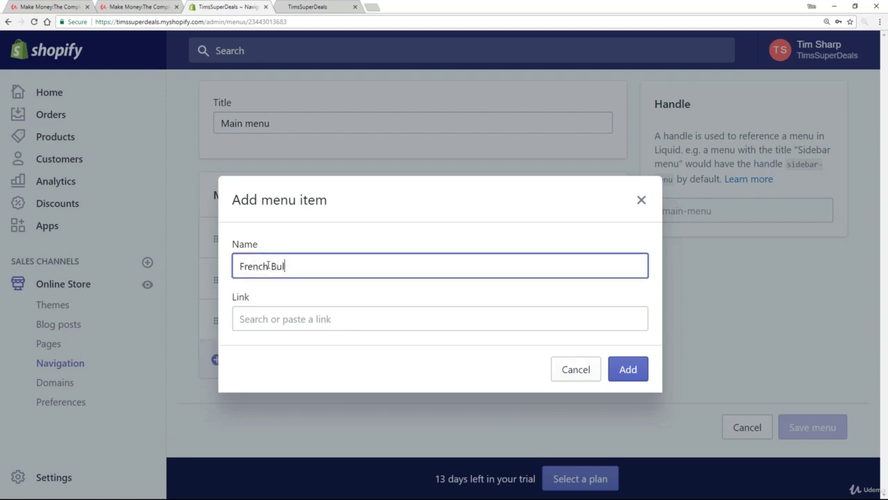
text(ldog Lo)
text(vers)
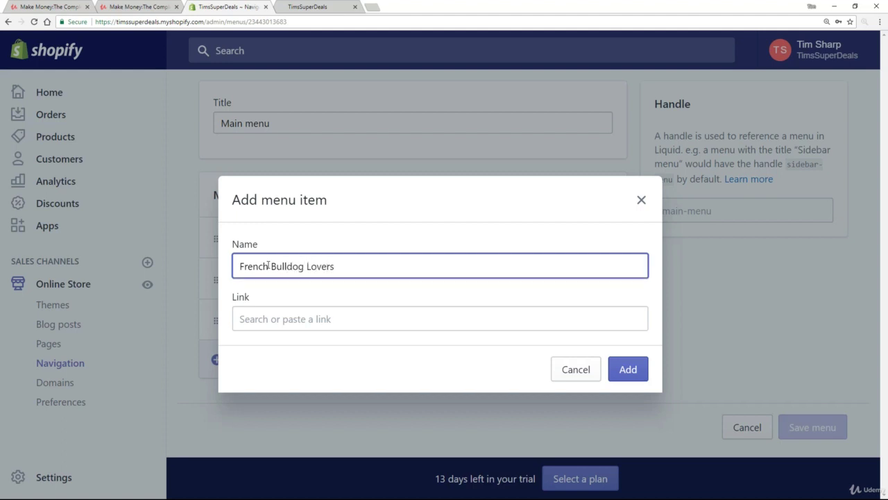
click(319, 319)
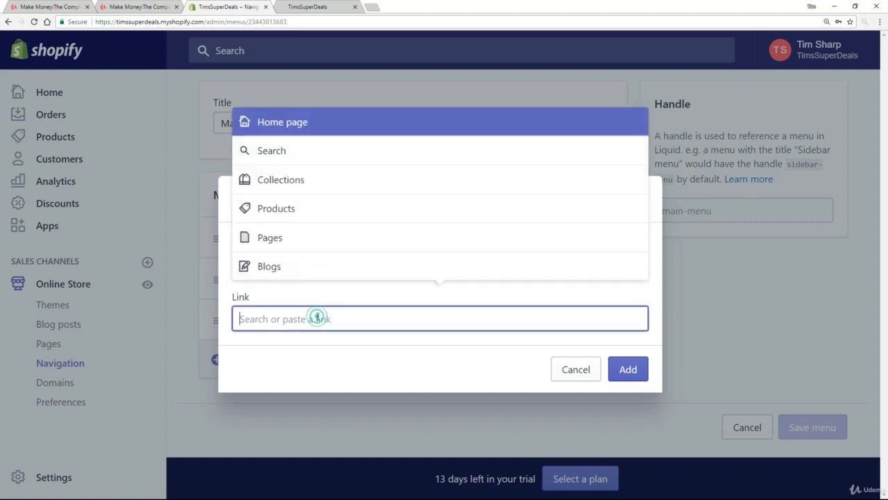
click(279, 182)
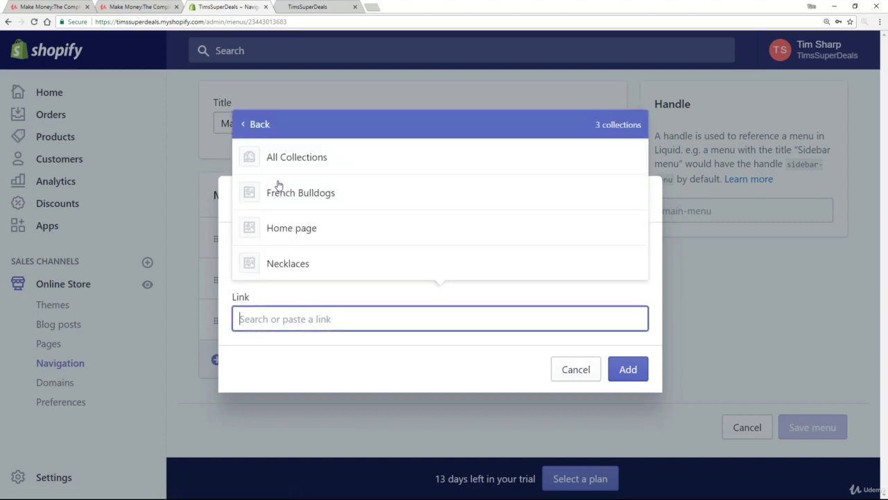
click(279, 194)
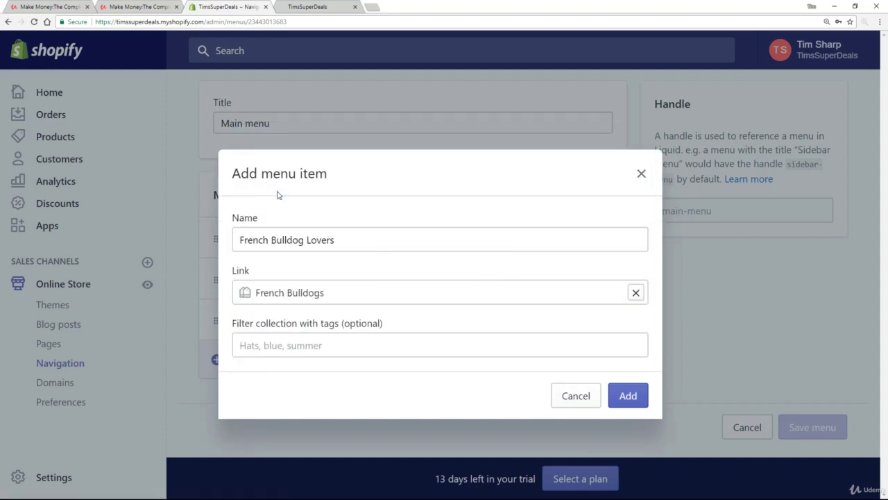
click(633, 400)
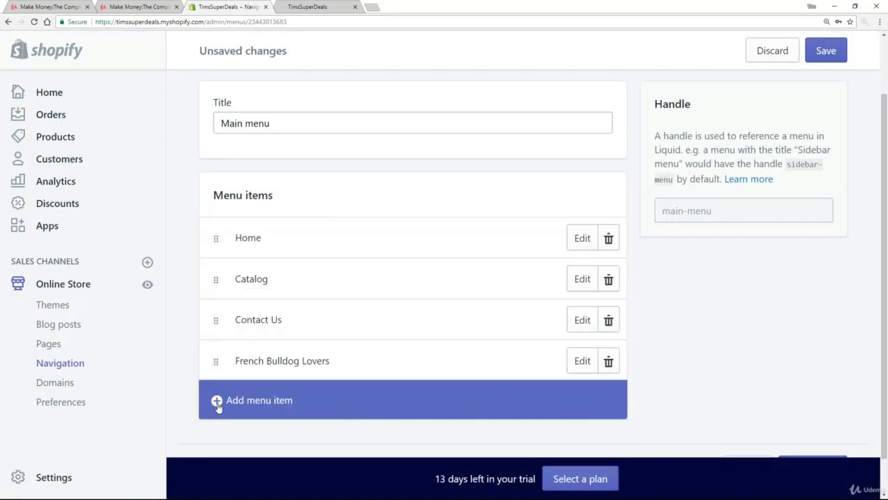
Add a 'Necklaces' menu item linked to the Necklaces collection and save the Main menu
click(218, 402)
click(265, 270)
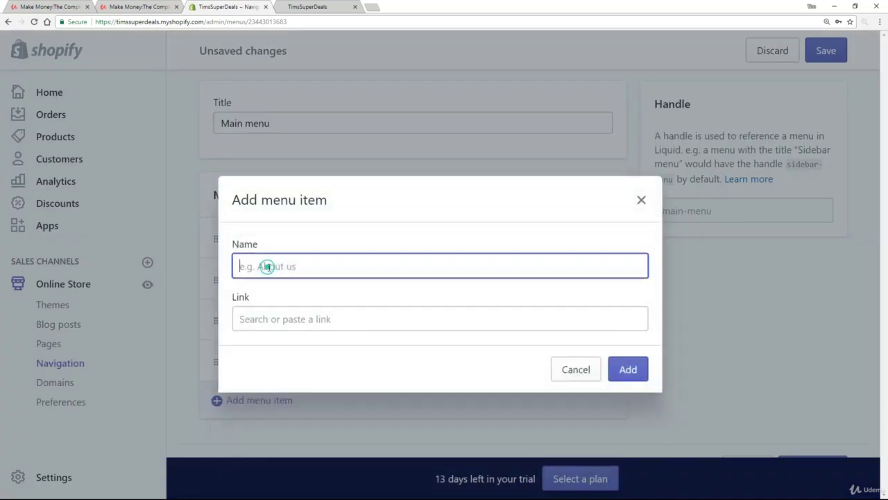
text(Nec)
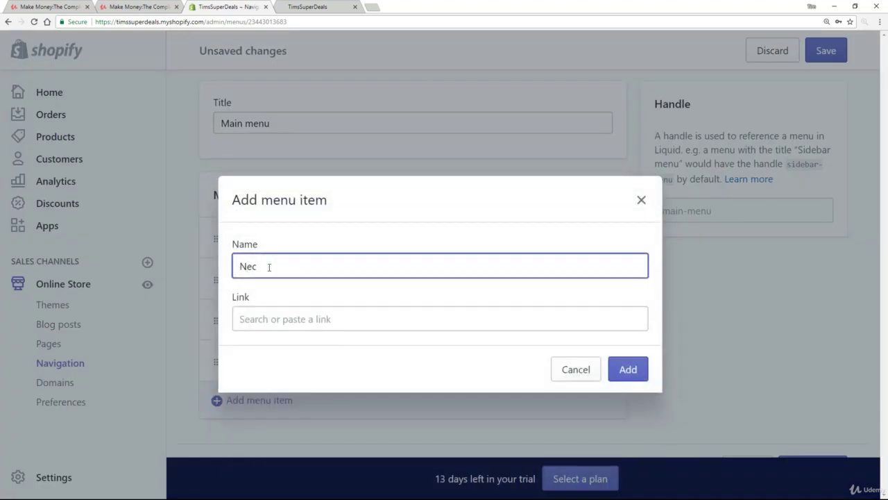
text(klaces)
click(267, 314)
click(287, 182)
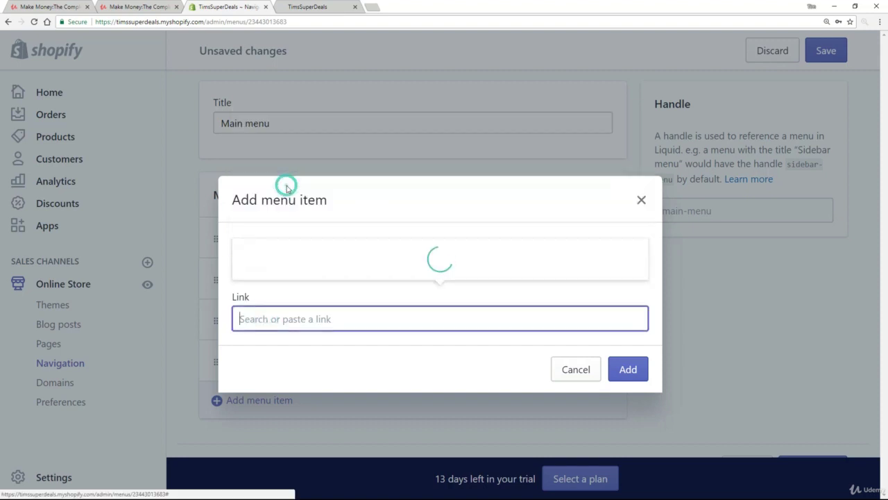
click(286, 265)
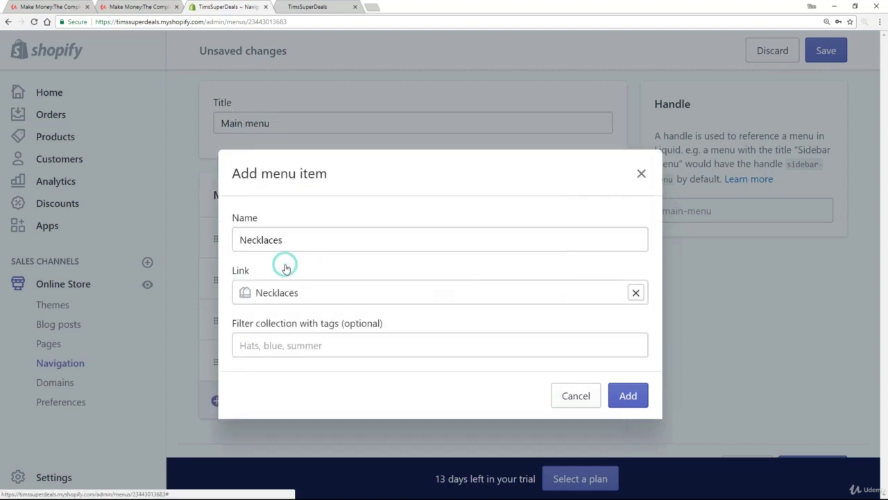
click(628, 395)
click(826, 56)
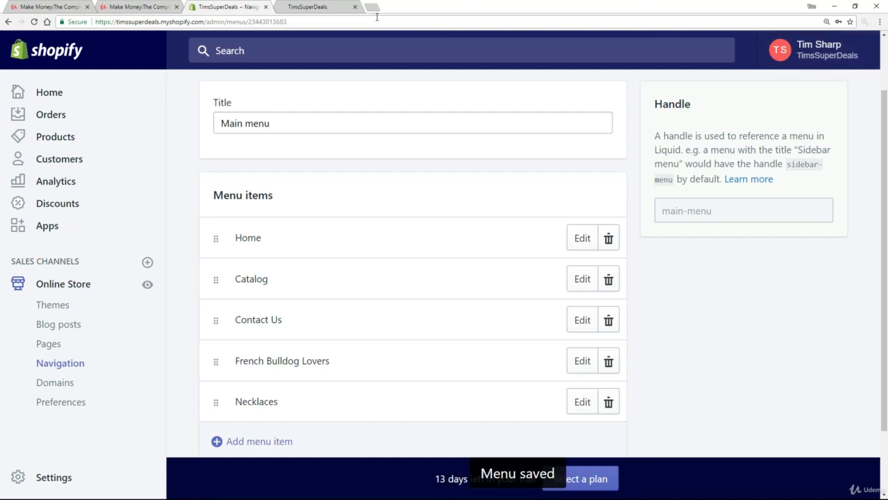
Reload the storefront and open the Necklaces menu link to confirm it shows 2 products
click(300, 7)
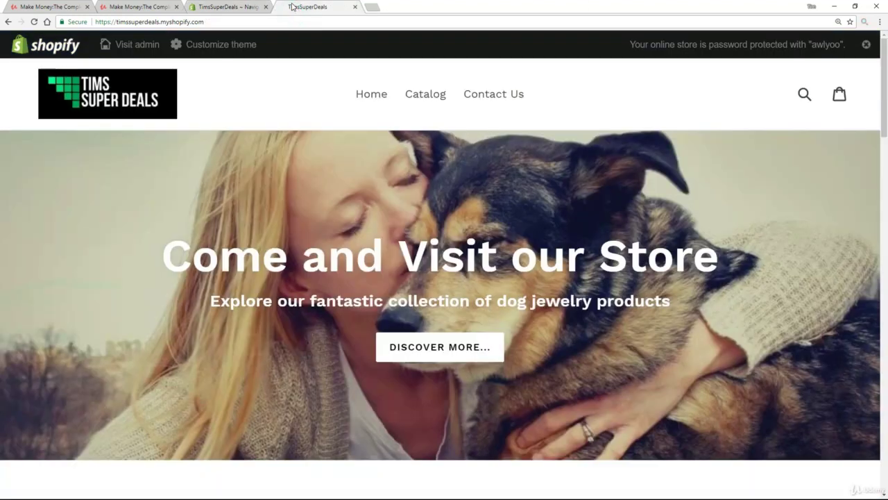
click(33, 22)
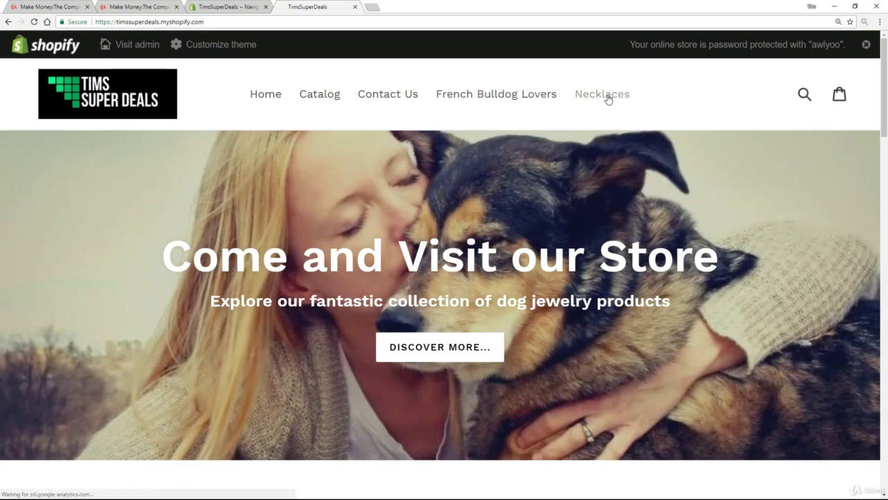
click(496, 96)
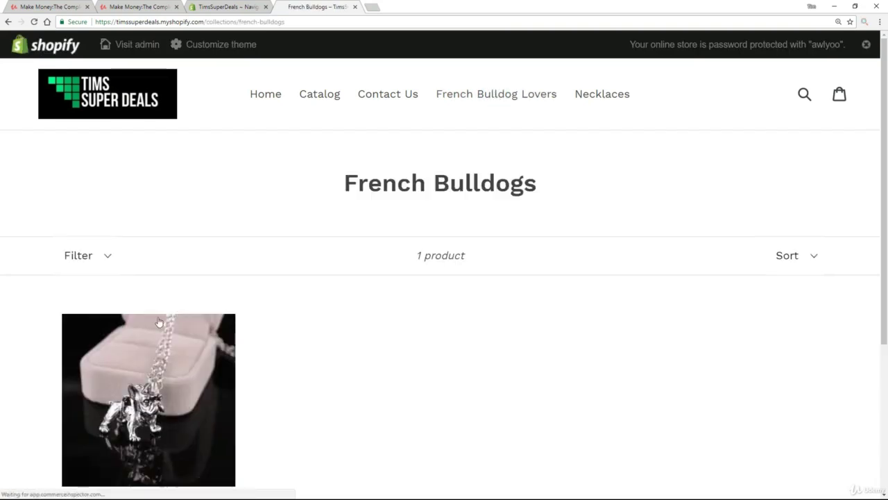
click(603, 98)
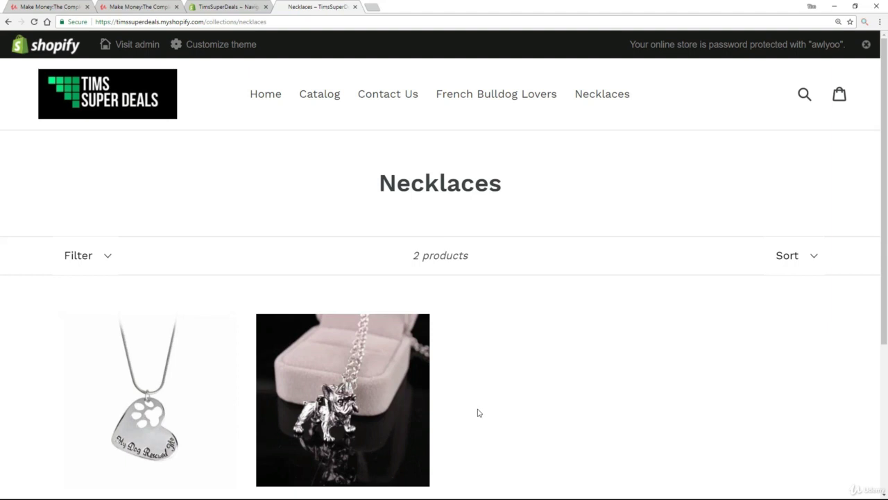
Open the French Bulldog Necklace product in the admin
click(218, 8)
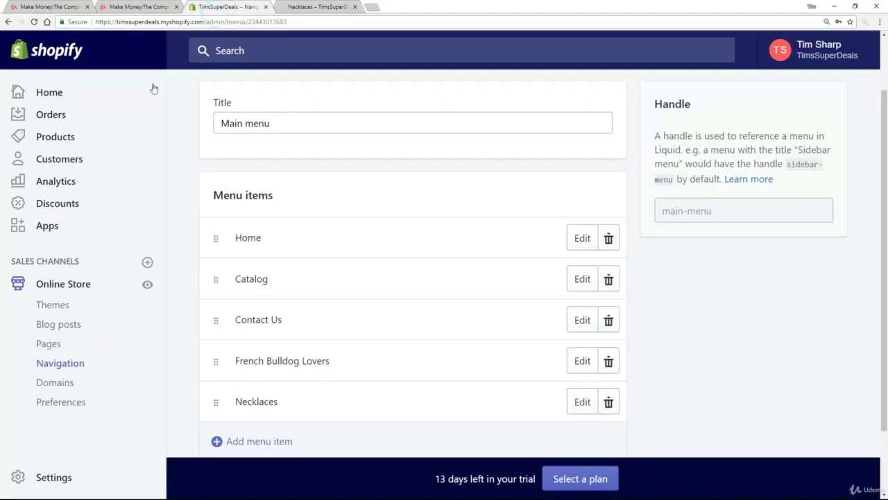
click(55, 138)
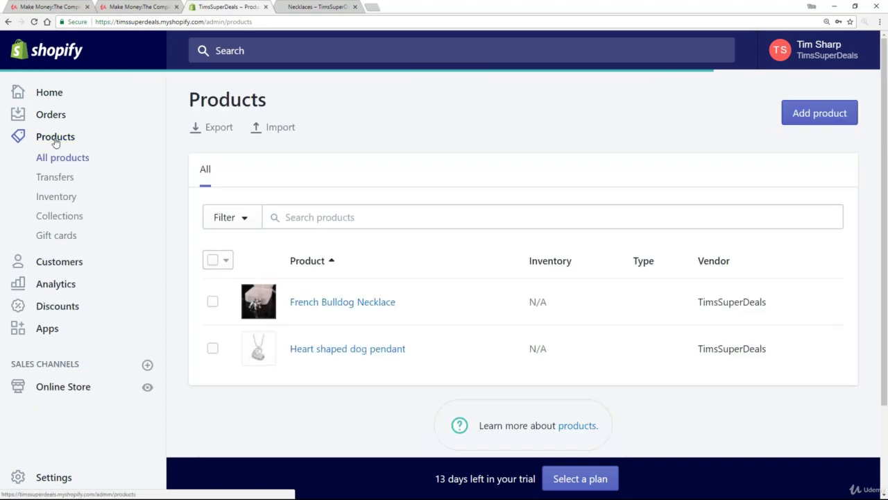
click(331, 302)
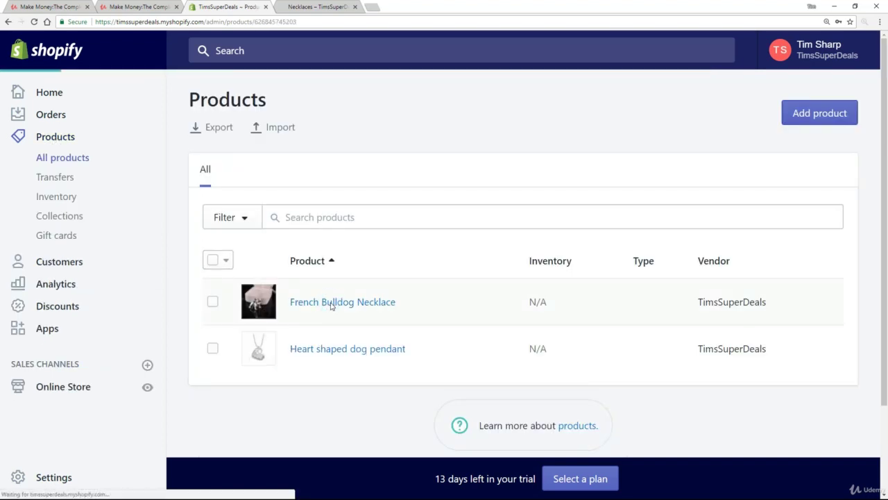
scroll(834, 305, down, 4)
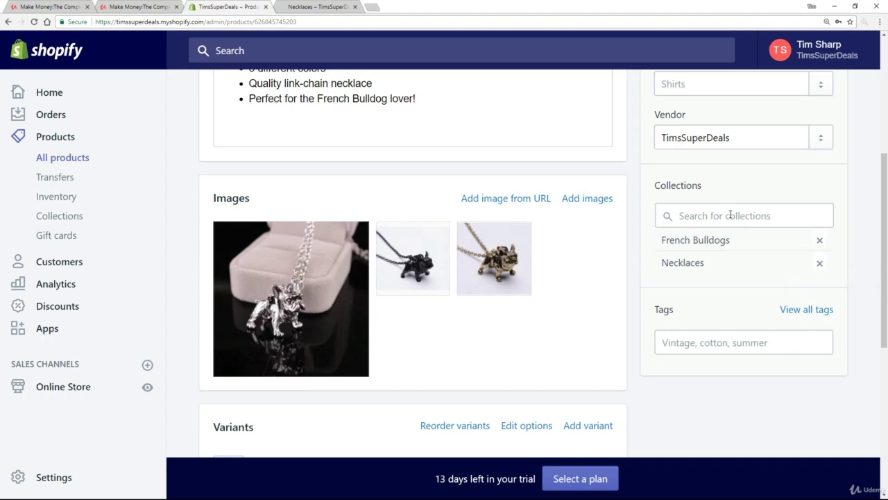
Check the storefront home page's featured products
click(325, 11)
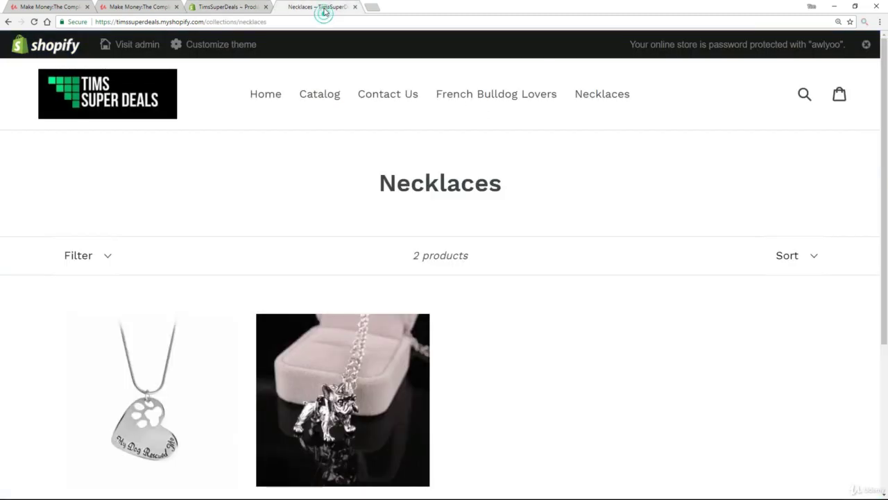
click(97, 102)
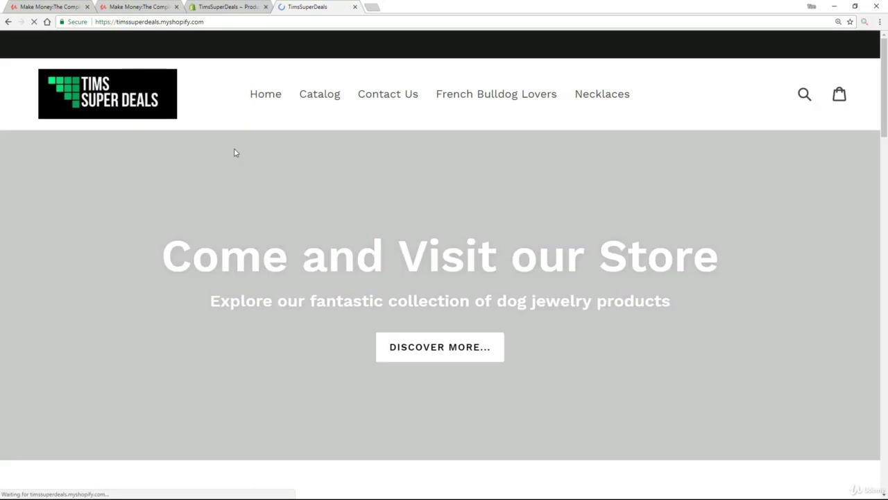
scroll(508, 198, down, 5)
scroll(515, 205, down, 2)
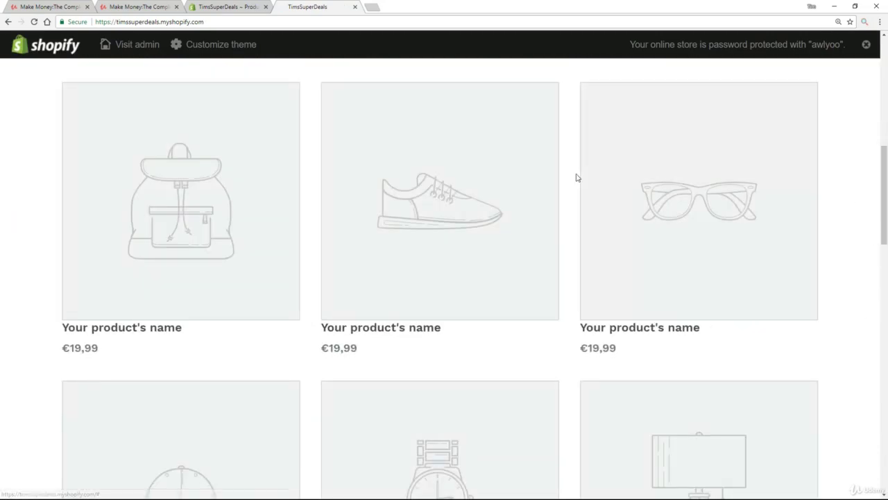
scroll(562, 196, up, 5)
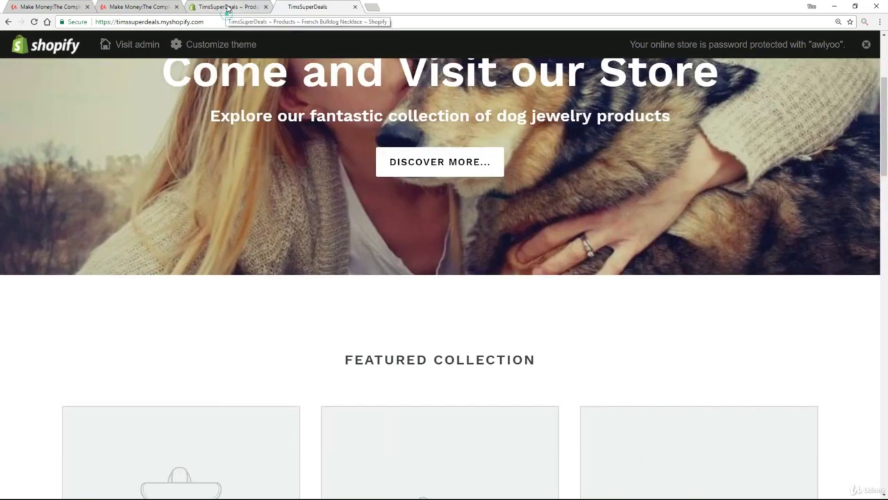
Add the necklace to the Home page collection, save, and return to the storefront
click(226, 7)
click(755, 216)
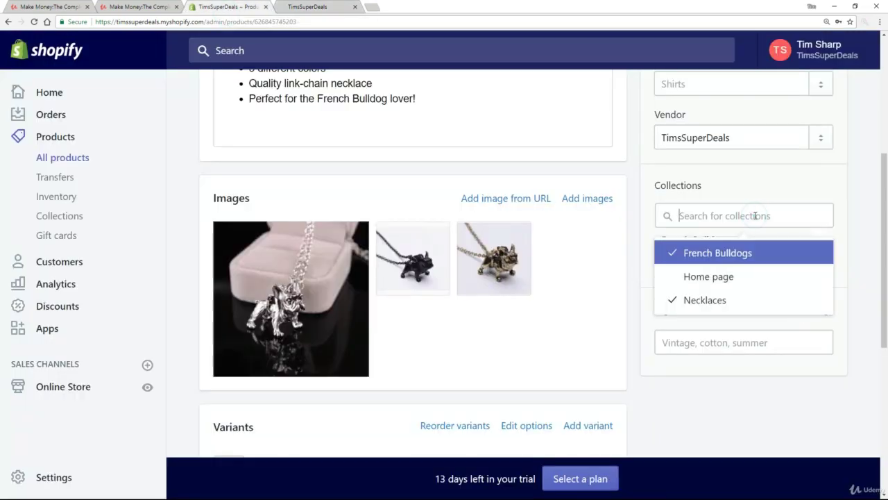
click(727, 277)
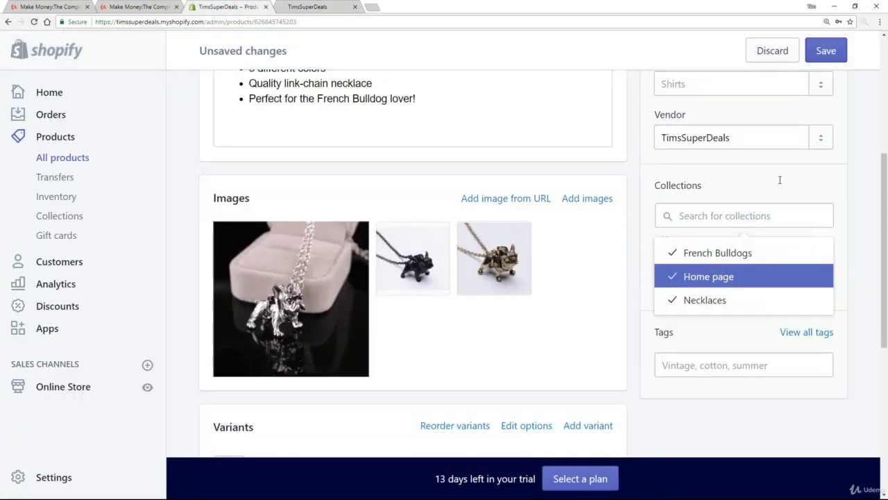
click(827, 50)
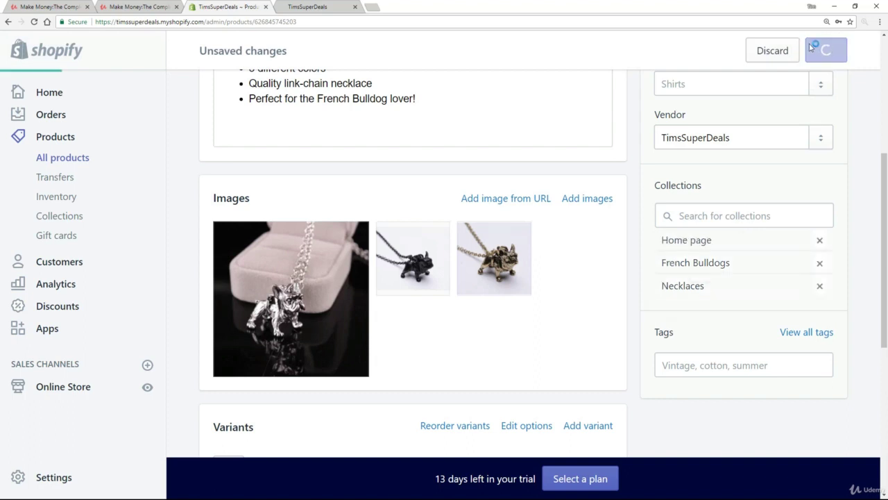
click(307, 8)
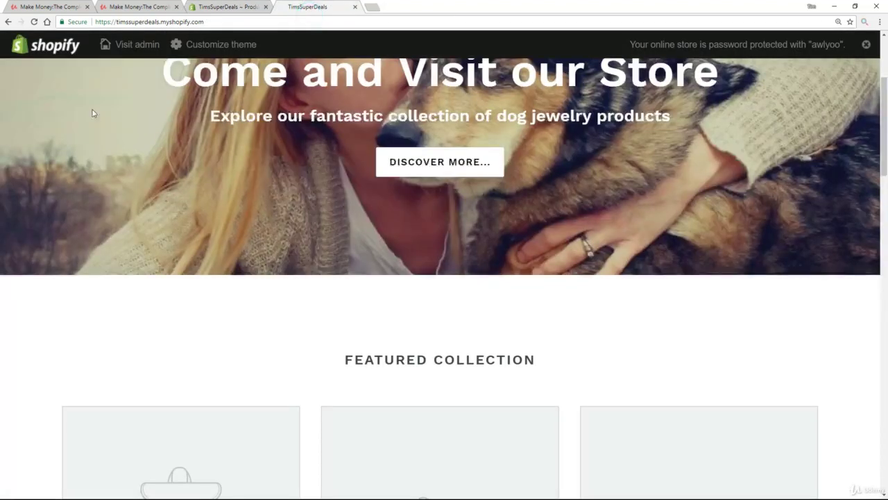
Reload the storefront home page and confirm the French Bulldog Necklace shows at €20,00 in Featured Collection
click(35, 22)
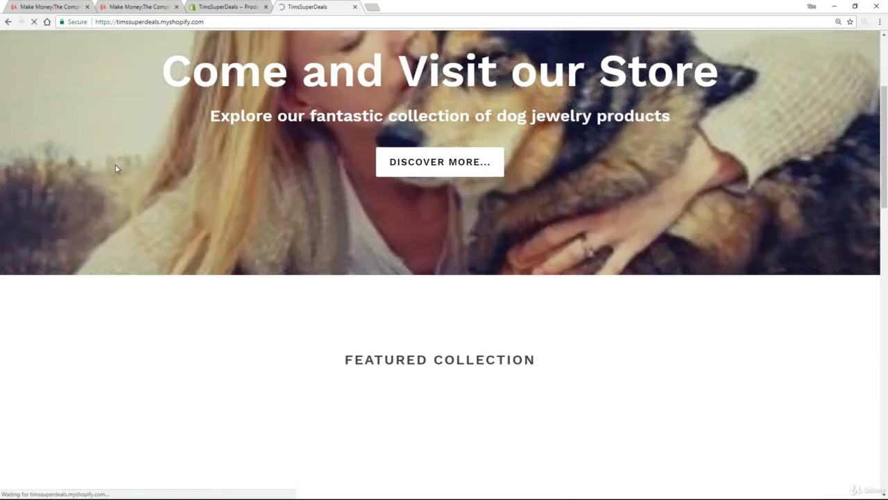
scroll(368, 281, down, 5)
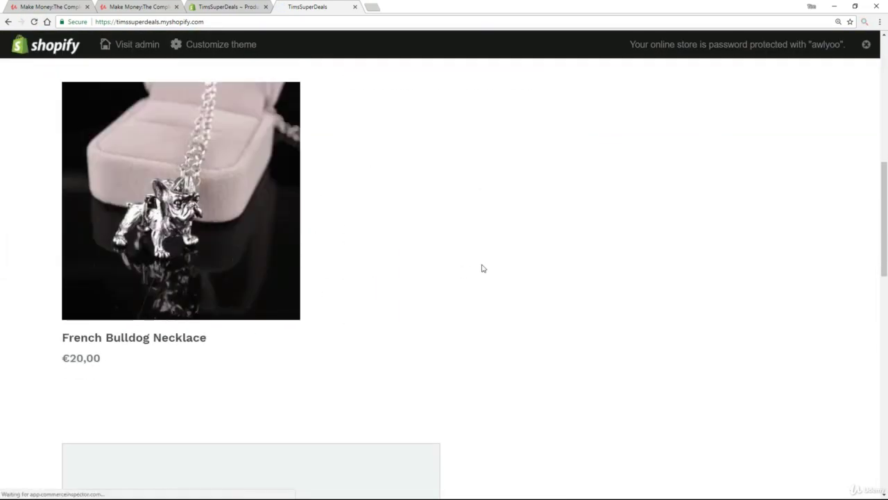
scroll(478, 264, up, 1)
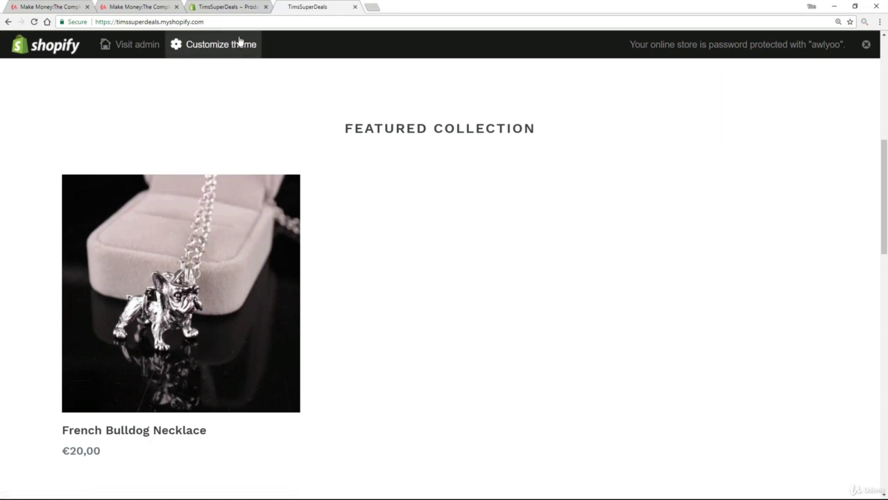
Add the Heart shaped dog pendant product to the Home page collection and save it
click(234, 8)
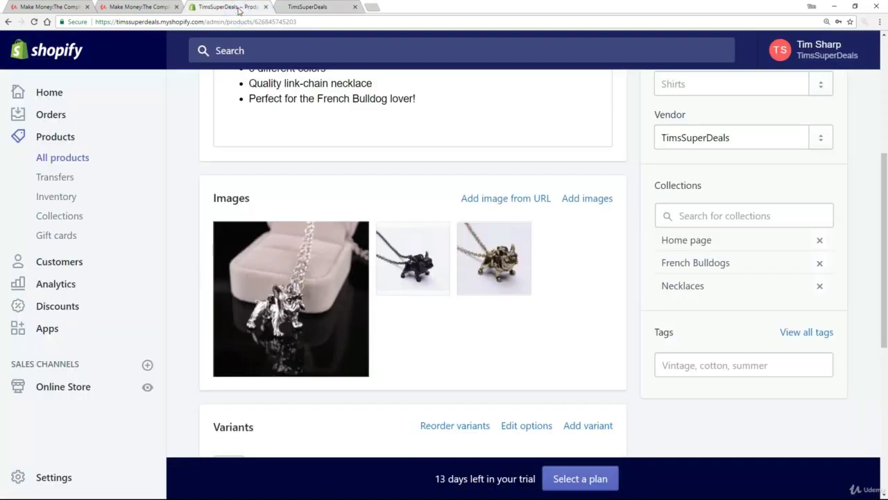
click(61, 164)
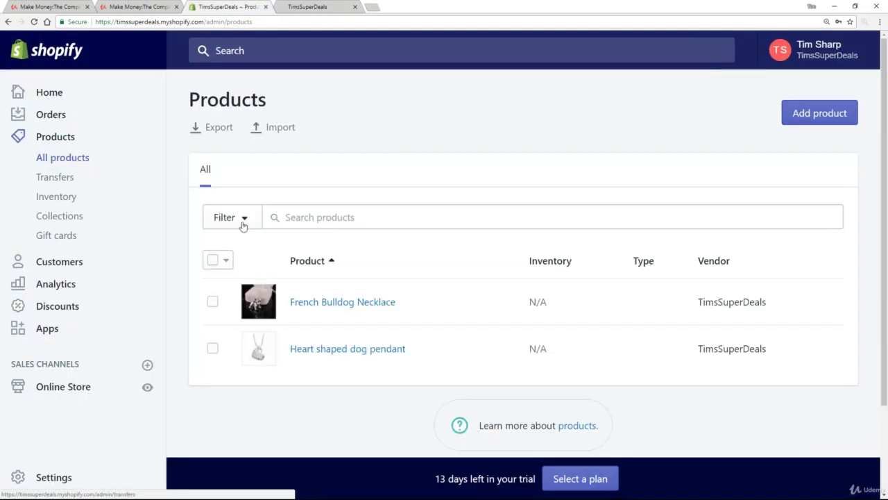
click(359, 350)
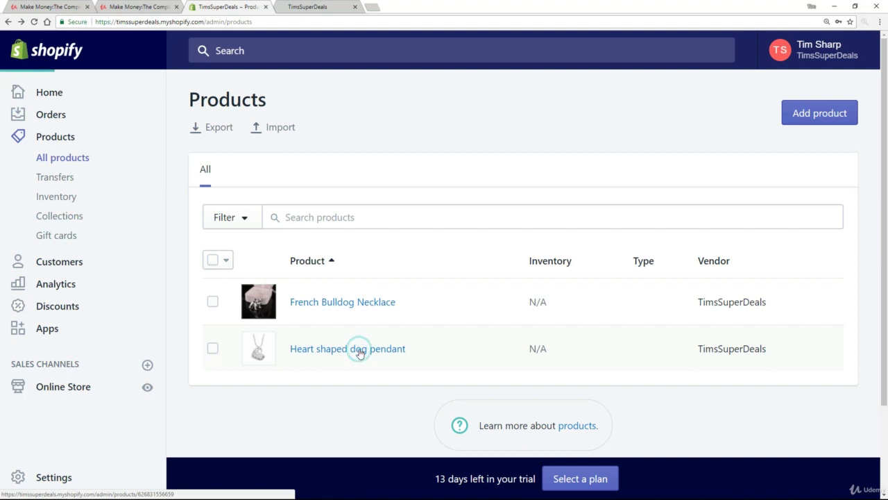
scroll(796, 254, down, 5)
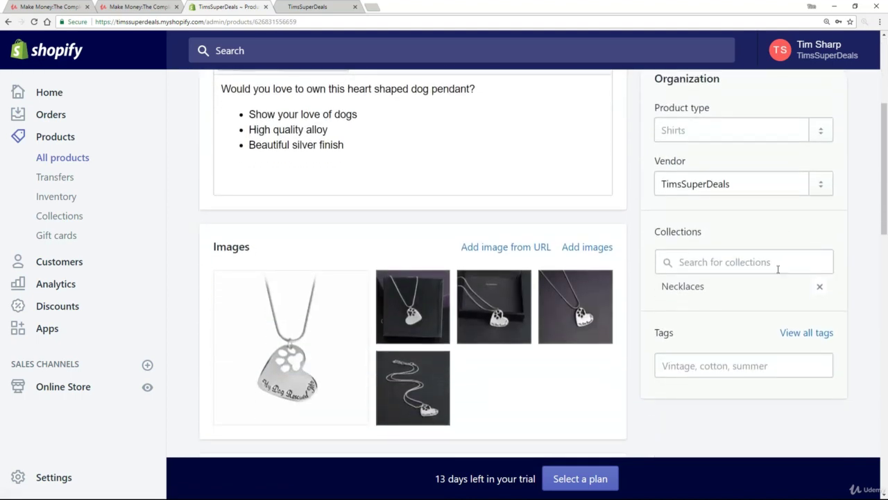
click(776, 262)
click(710, 326)
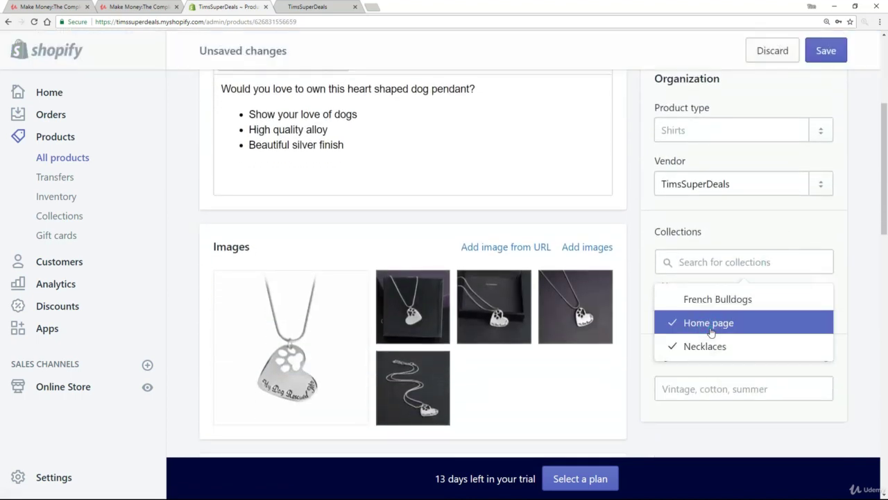
click(827, 53)
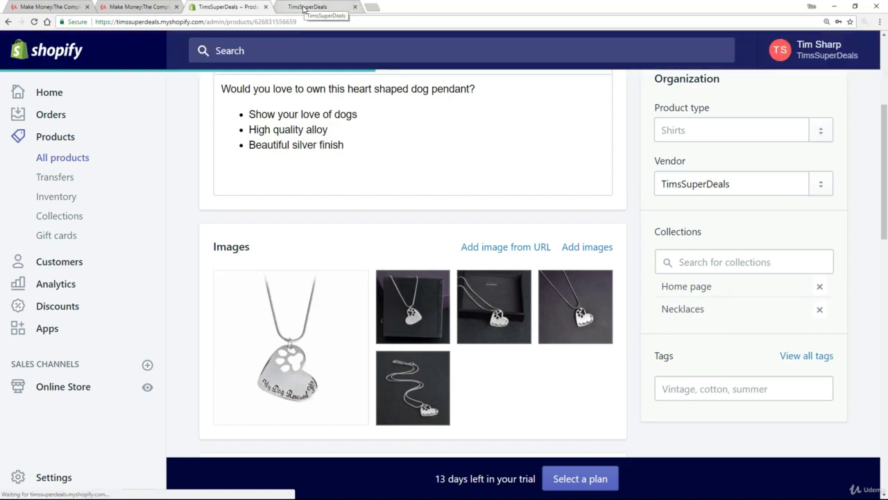
click(306, 8)
Reload the storefront to see the pendant at €19,00 and the French Bulldog Necklace both featured
click(34, 23)
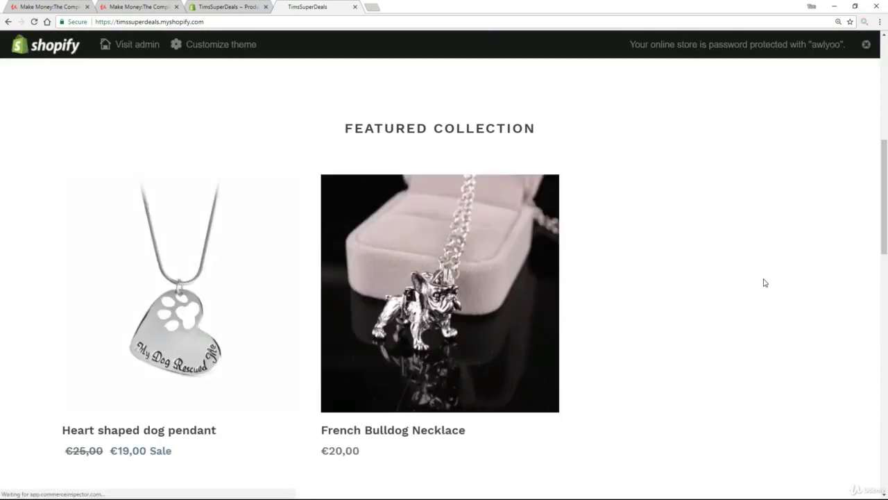
scroll(763, 282, up, 6)
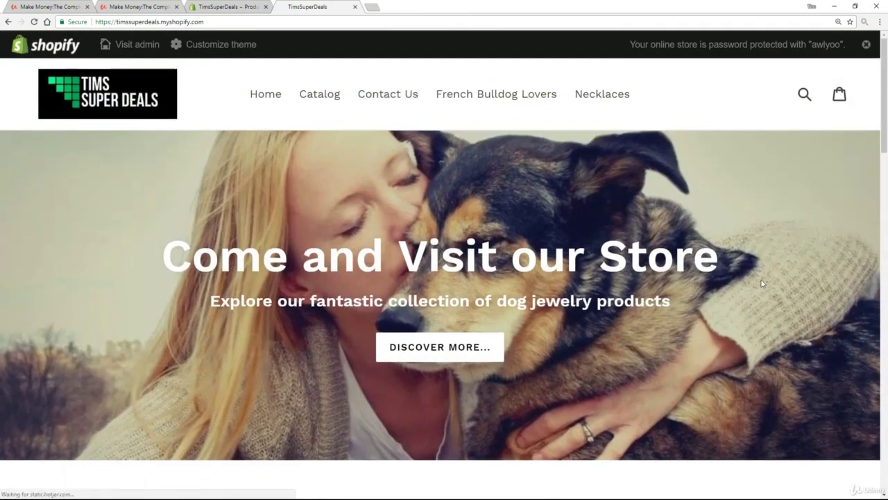